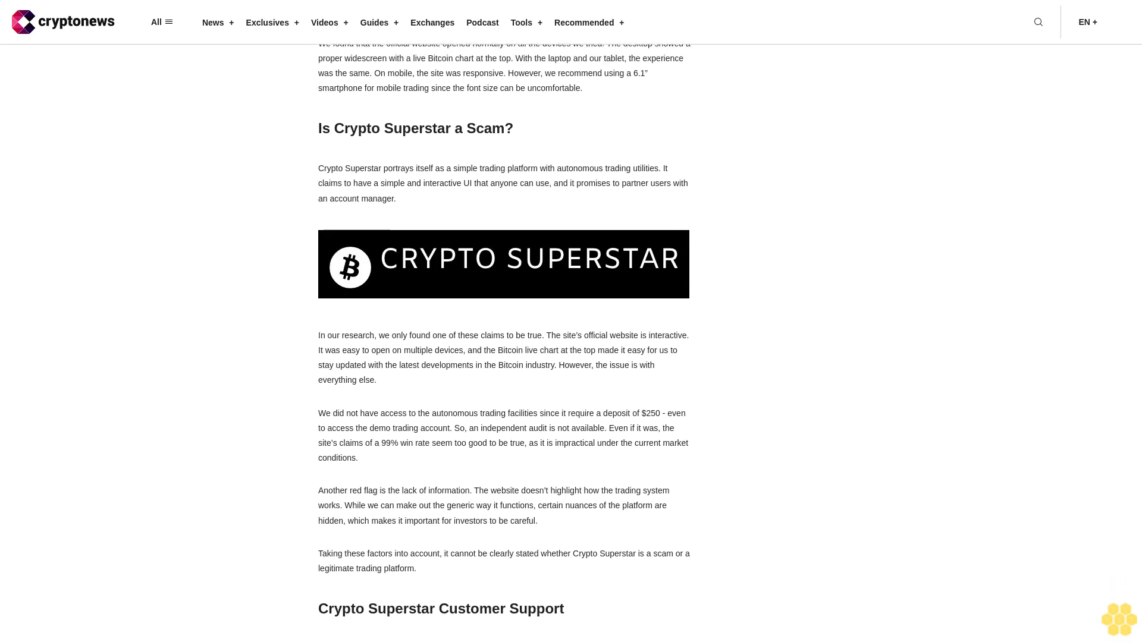
{"action": "scroll", "coordinate": [503, 339], "scroll_direction": "down", "scroll_amount": 1}
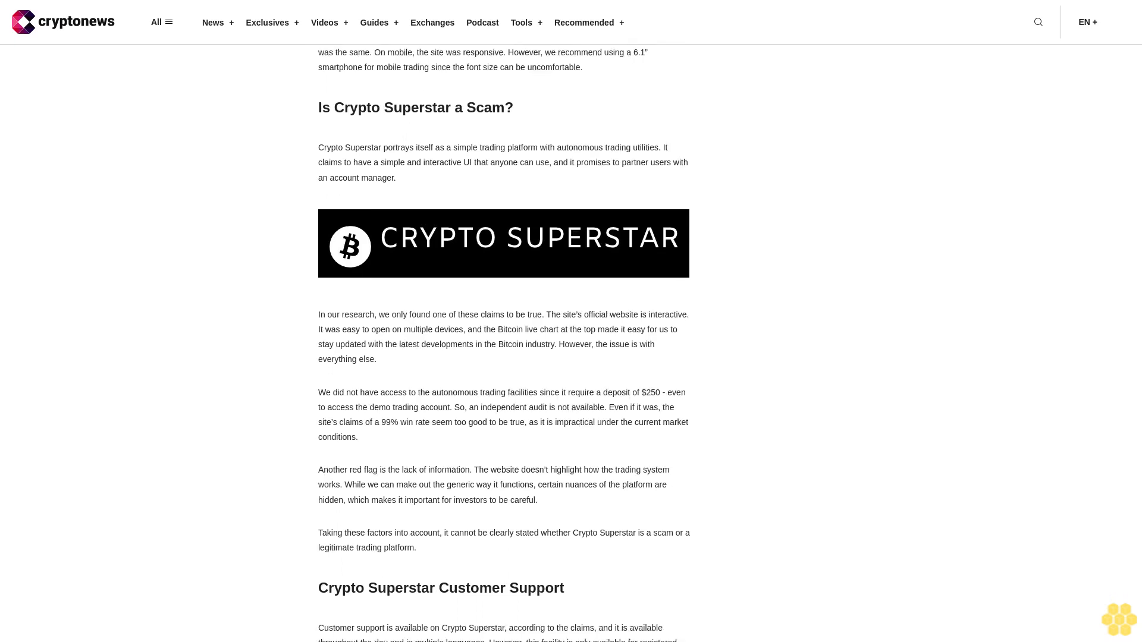
{"action": "scroll", "coordinate": [503, 340], "scroll_direction": "down", "scroll_amount": 1}
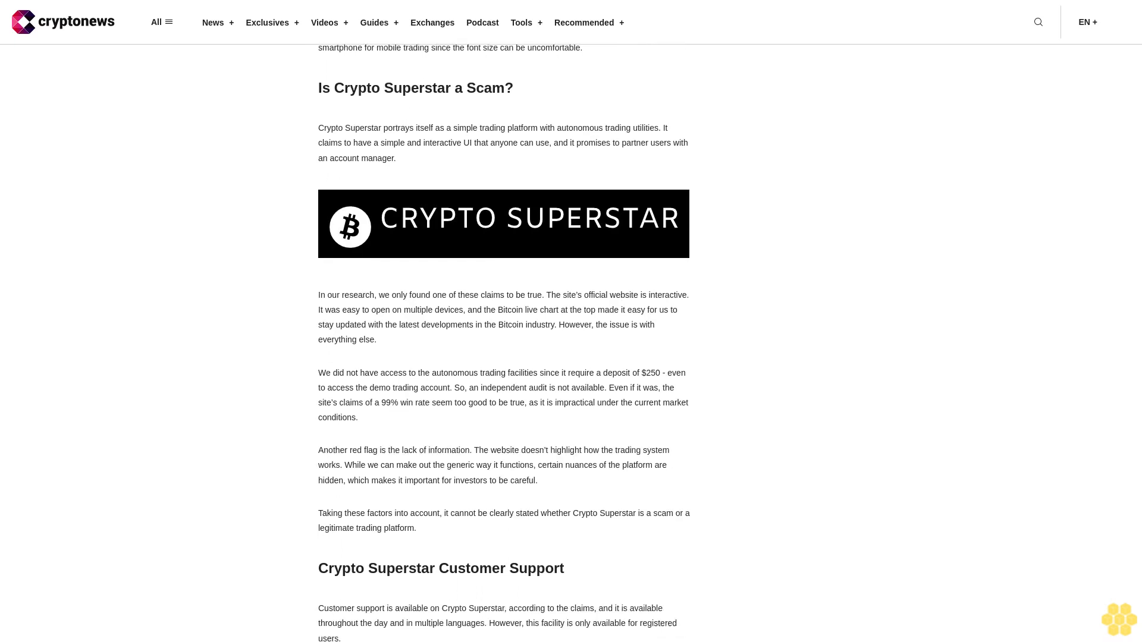
{"action": "scroll", "coordinate": [503, 339], "scroll_direction": "down", "scroll_amount": 1}
{"action": "scroll", "coordinate": [503, 339], "scroll_direction": "down", "scroll_amount": 1}
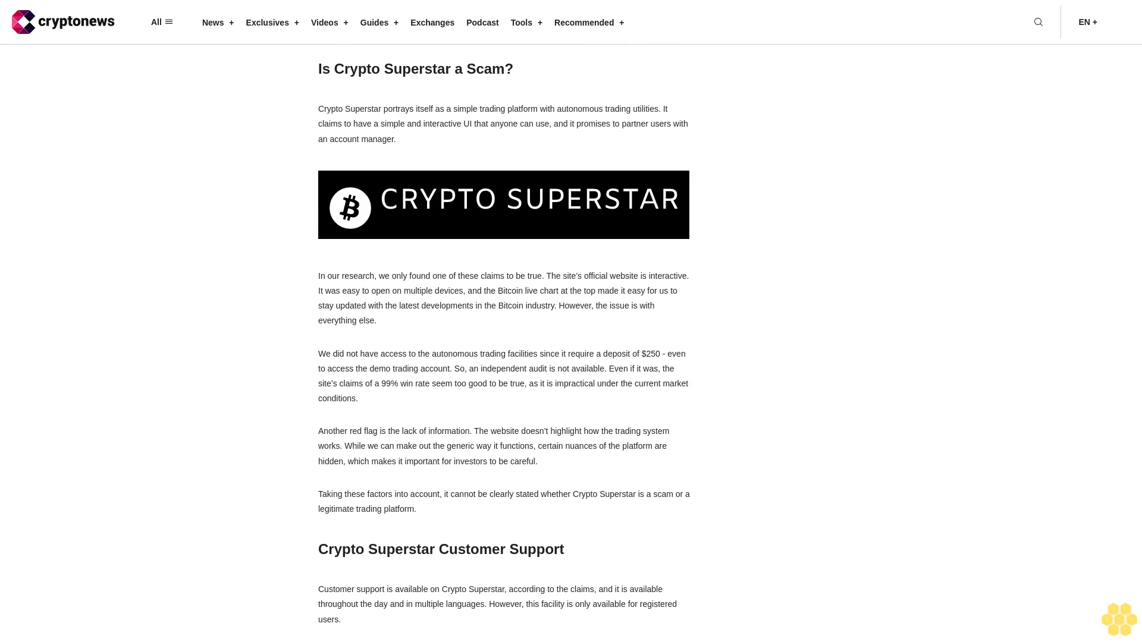
{"action": "scroll", "coordinate": [503, 339], "scroll_direction": "down", "scroll_amount": 1}
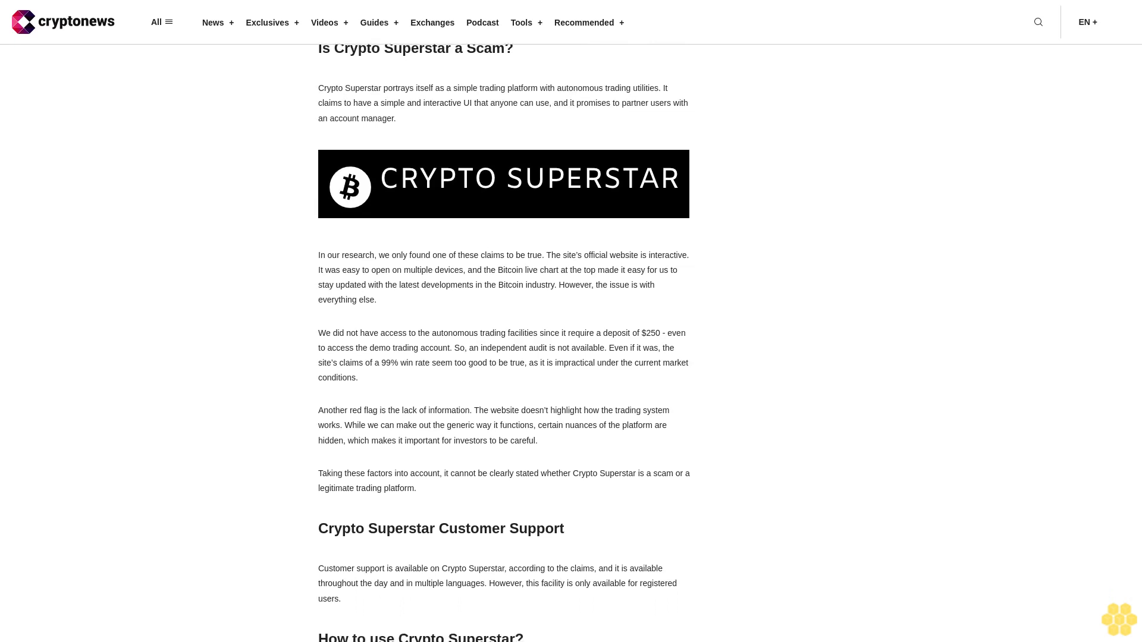
{"action": "scroll", "coordinate": [503, 340], "scroll_direction": "down", "scroll_amount": 1}
{"action": "scroll", "coordinate": [503, 339], "scroll_direction": "down", "scroll_amount": 1}
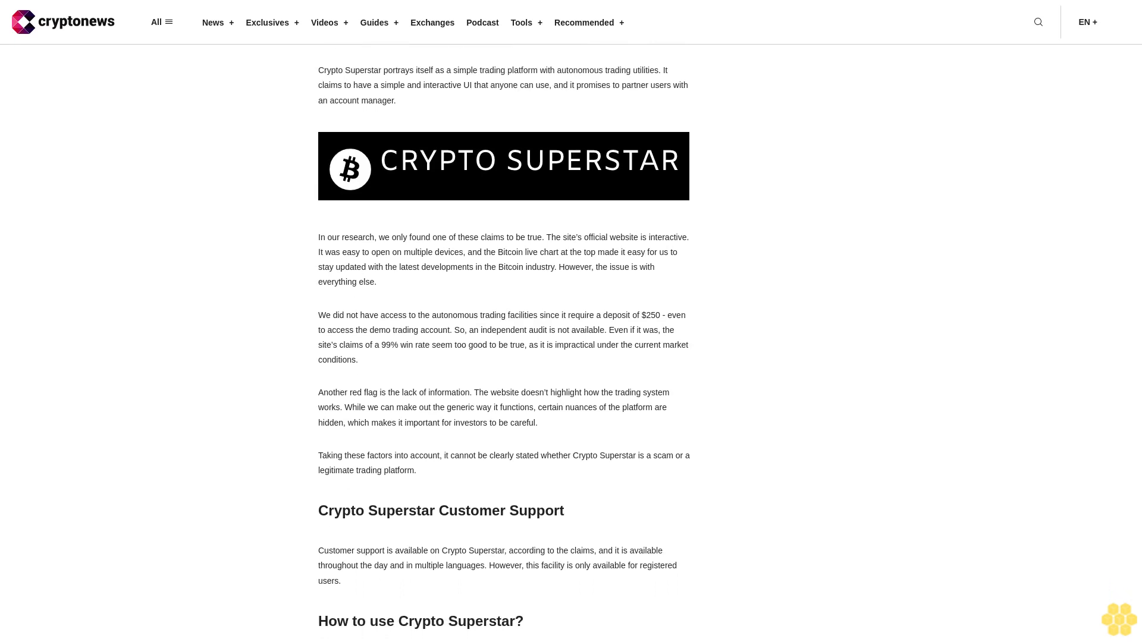
{"action": "scroll", "coordinate": [504, 340], "scroll_direction": "down", "scroll_amount": 1}
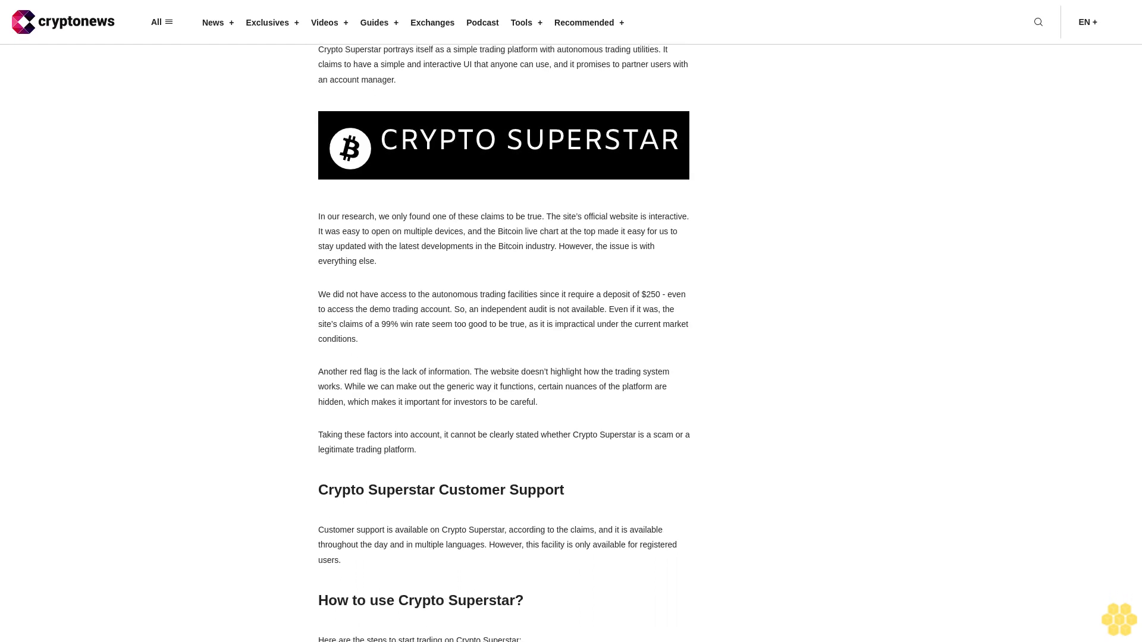
{"action": "scroll", "coordinate": [503, 339], "scroll_direction": "down", "scroll_amount": 1}
{"action": "scroll", "coordinate": [504, 339], "scroll_direction": "down", "scroll_amount": 1}
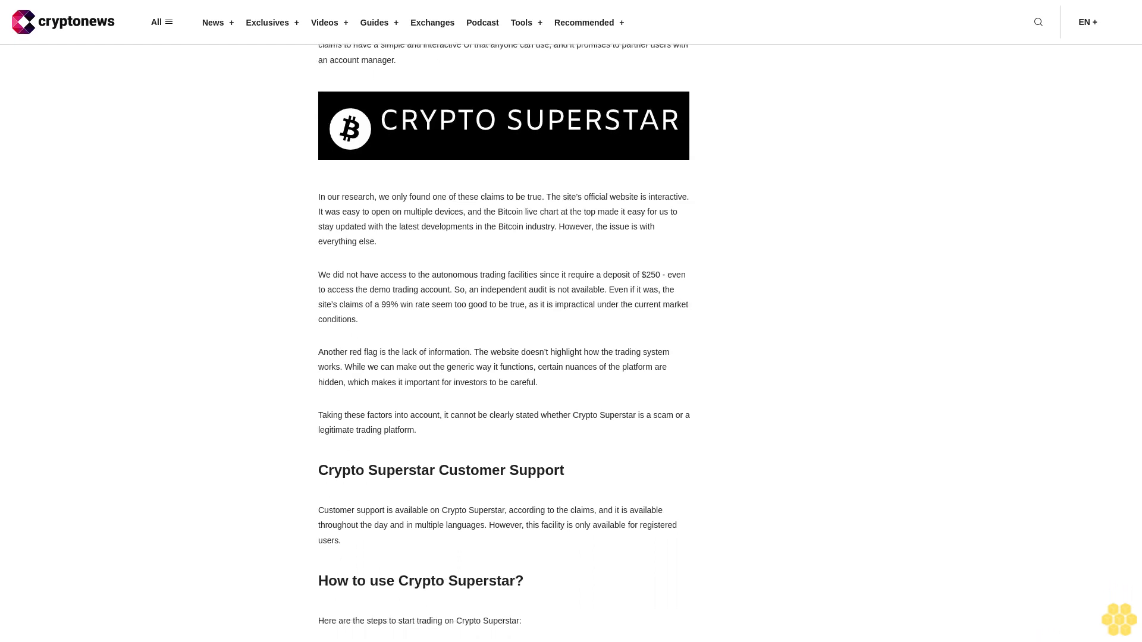
{"action": "scroll", "coordinate": [503, 338], "scroll_direction": "down", "scroll_amount": 1}
{"action": "scroll", "coordinate": [503, 339], "scroll_direction": "down", "scroll_amount": 1}
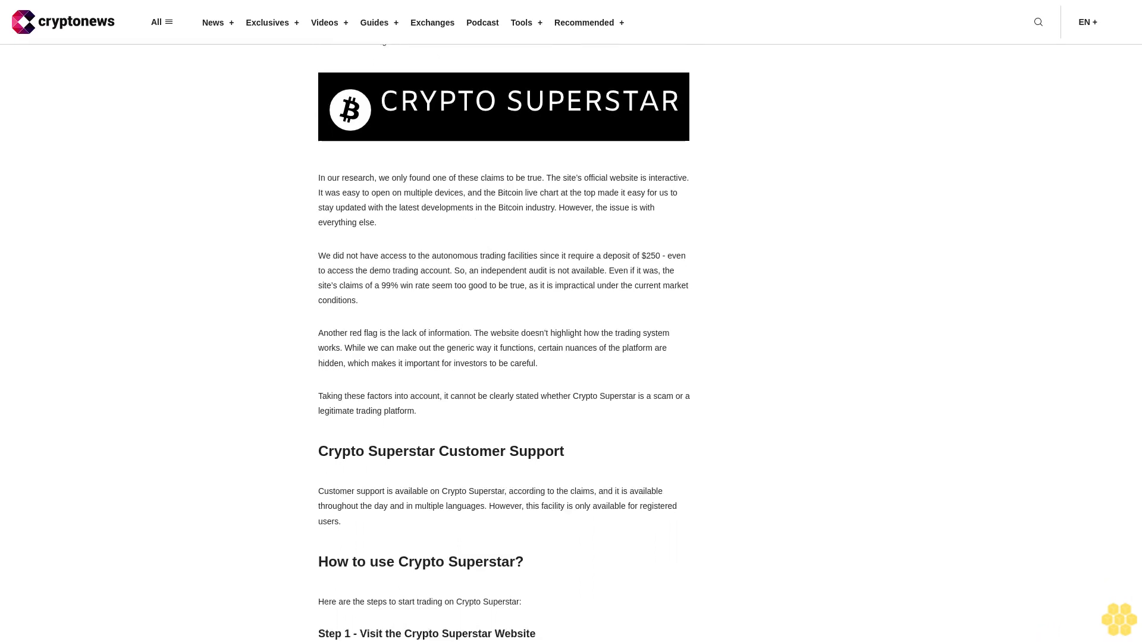
{"action": "scroll", "coordinate": [504, 339], "scroll_direction": "down", "scroll_amount": 1}
{"action": "scroll", "coordinate": [504, 339], "scroll_direction": "down", "scroll_amount": 1}
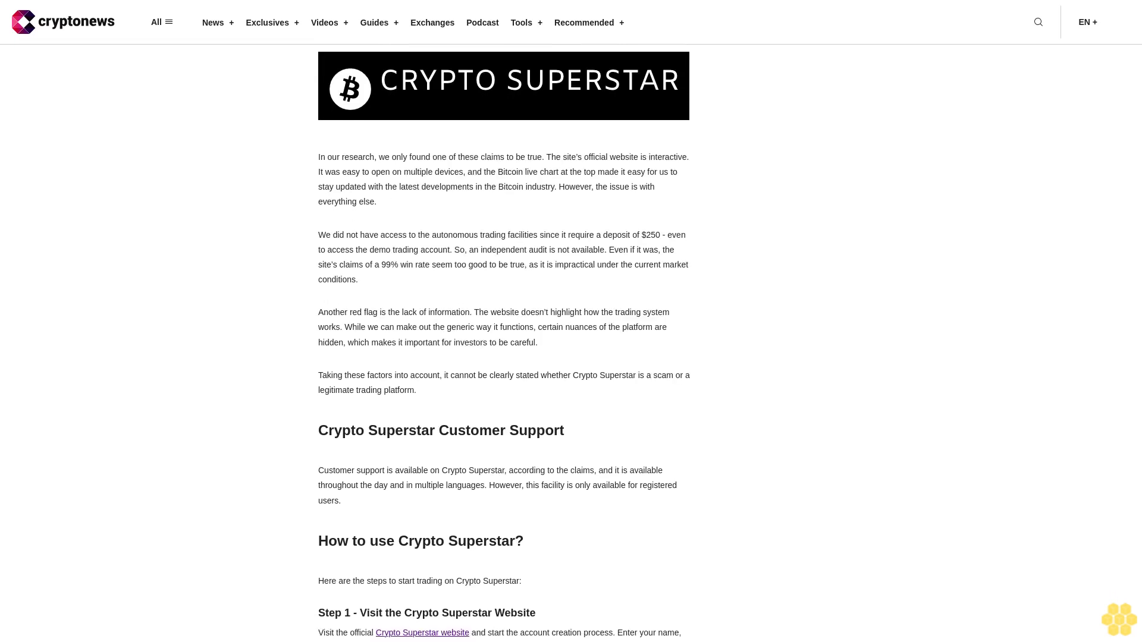
{"action": "scroll", "coordinate": [503, 340], "scroll_direction": "down", "scroll_amount": 1}
{"action": "scroll", "coordinate": [504, 339], "scroll_direction": "down", "scroll_amount": 1}
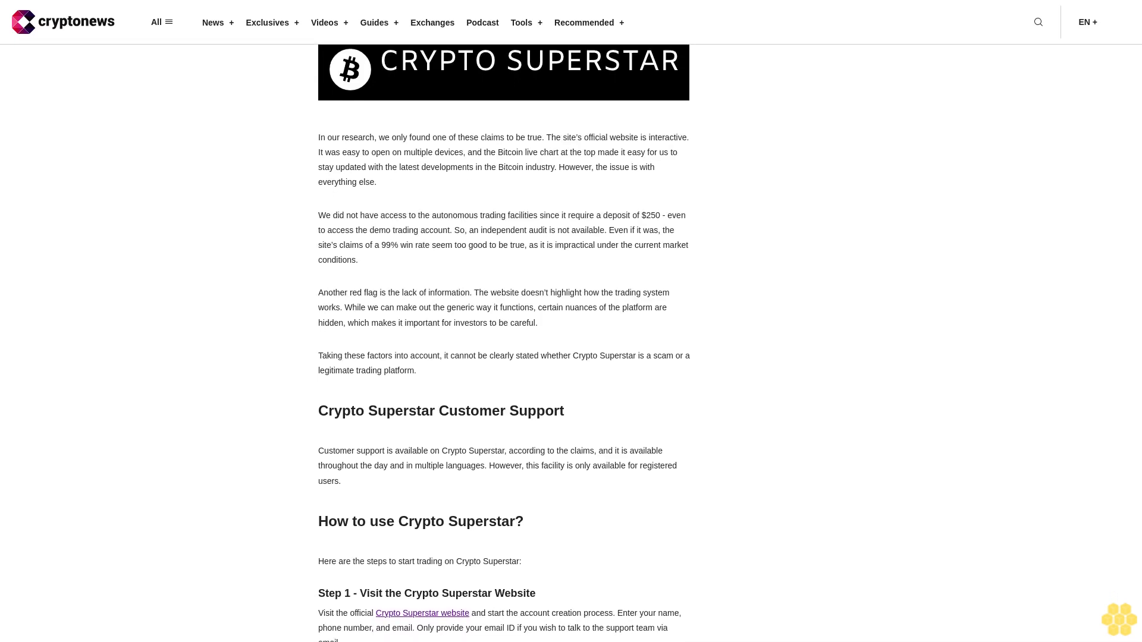
{"action": "scroll", "coordinate": [503, 339], "scroll_direction": "down", "scroll_amount": 1}
{"action": "scroll", "coordinate": [503, 339], "scroll_direction": "down", "scroll_amount": 1}
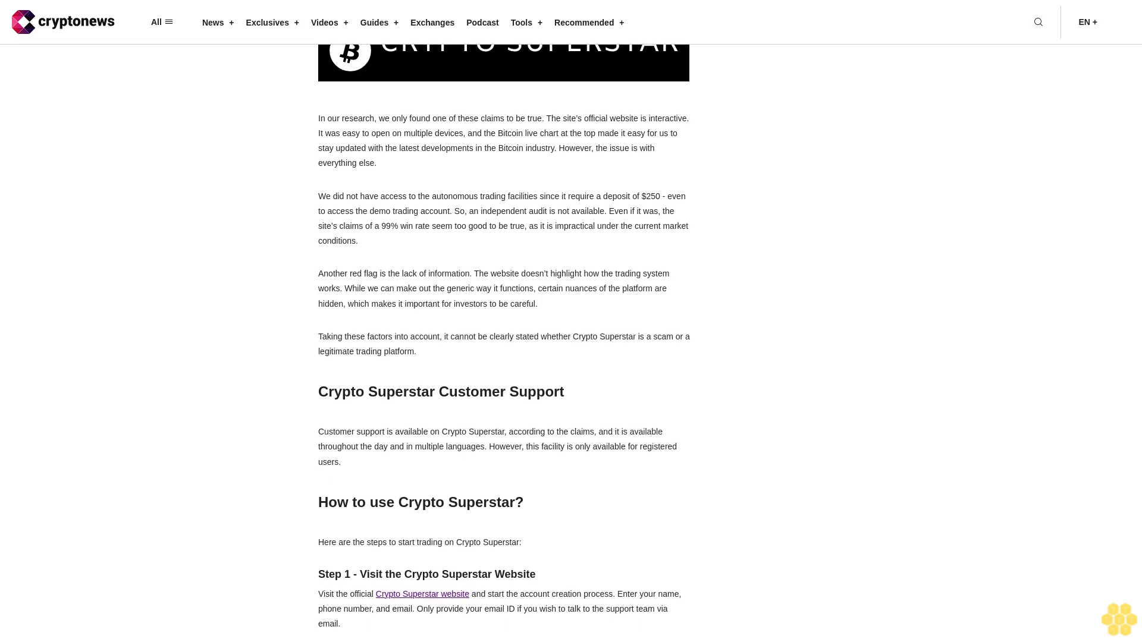
{"action": "scroll", "coordinate": [503, 339], "scroll_direction": "down", "scroll_amount": 1}
{"action": "scroll", "coordinate": [503, 339], "scroll_direction": "down", "scroll_amount": 1}
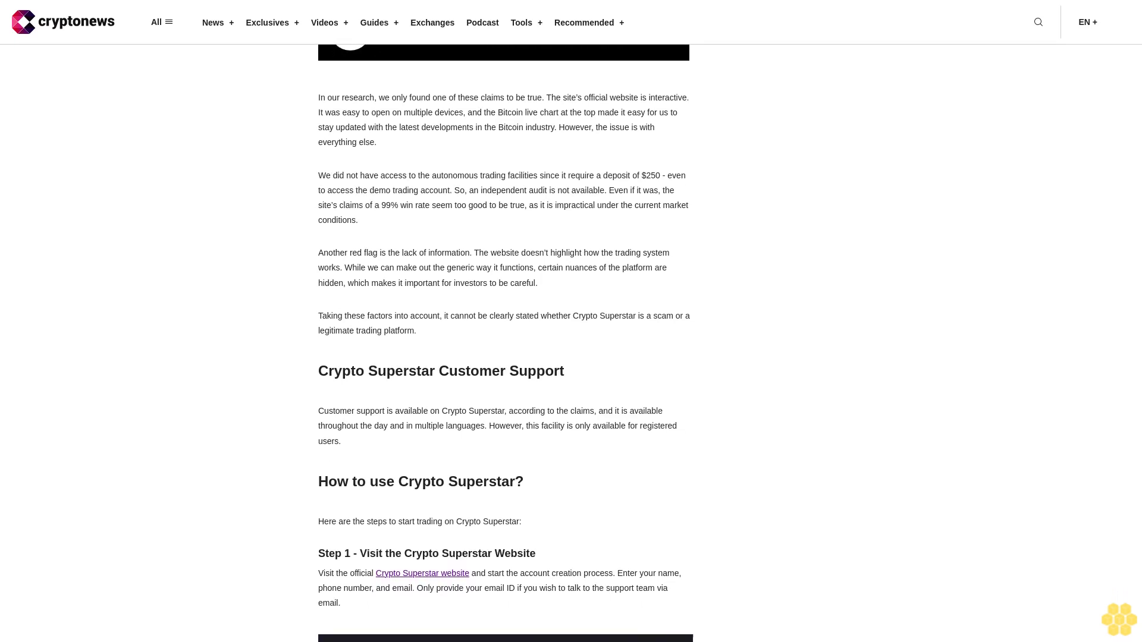
{"action": "scroll", "coordinate": [503, 339], "scroll_direction": "down", "scroll_amount": 1}
{"action": "scroll", "coordinate": [503, 339], "scroll_direction": "down", "scroll_amount": 1}
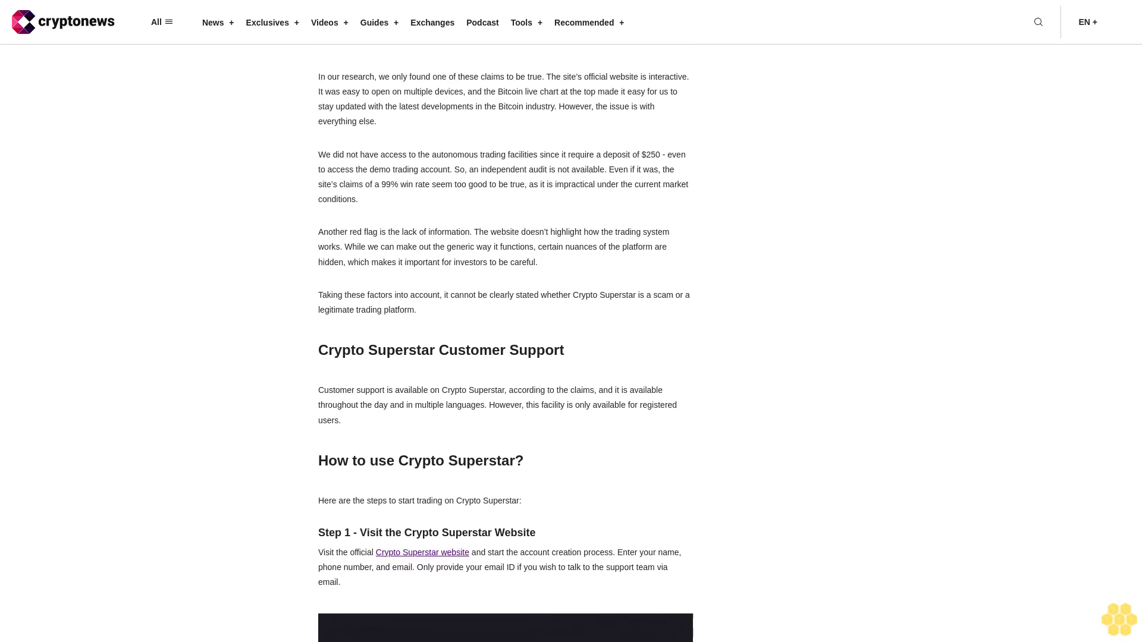
{"action": "scroll", "coordinate": [503, 339], "scroll_direction": "down", "scroll_amount": 1}
{"action": "scroll", "coordinate": [504, 340], "scroll_direction": "down", "scroll_amount": 1}
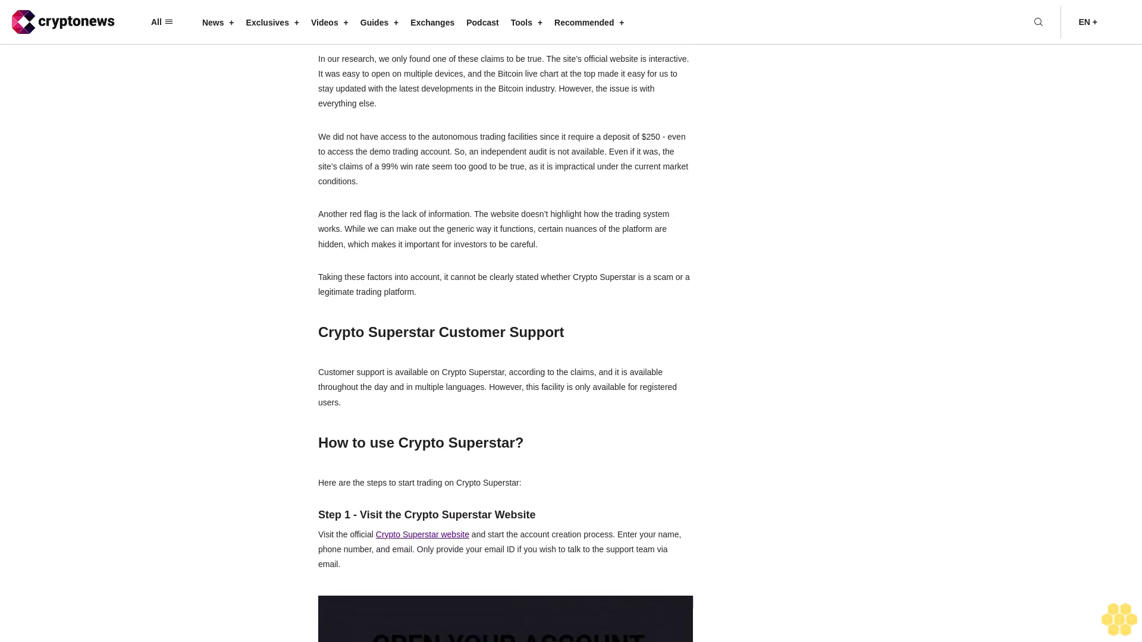
{"action": "scroll", "coordinate": [504, 338], "scroll_direction": "down", "scroll_amount": 1}
{"action": "scroll", "coordinate": [504, 340], "scroll_direction": "down", "scroll_amount": 1}
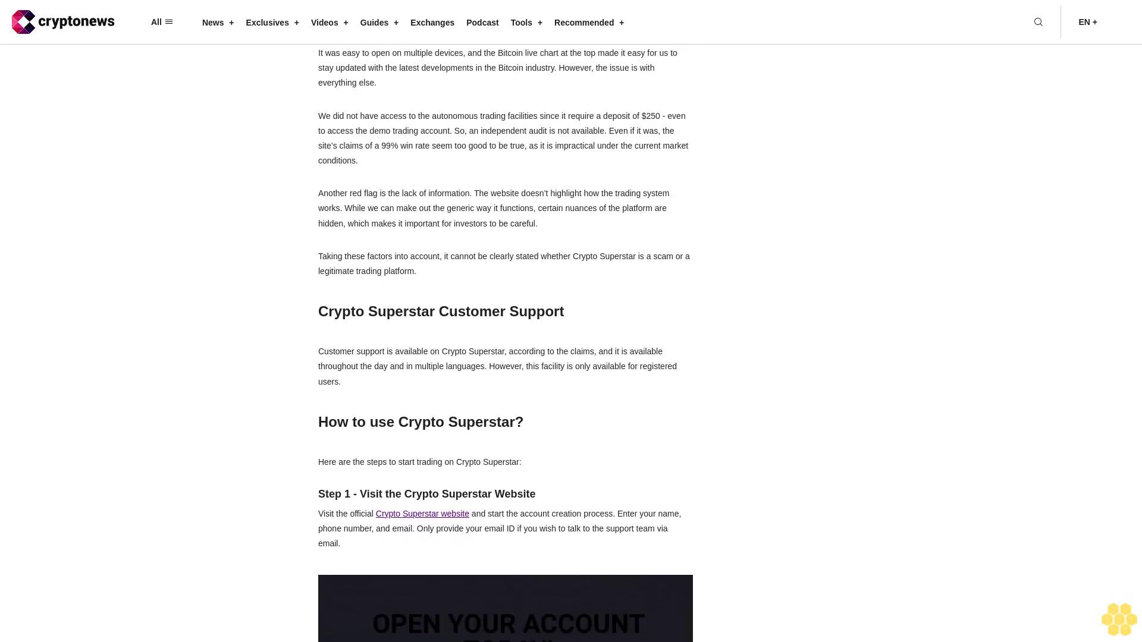
{"action": "scroll", "coordinate": [503, 339], "scroll_direction": "down", "scroll_amount": 1}
{"action": "scroll", "coordinate": [503, 339], "scroll_direction": "down", "scroll_amount": 1}
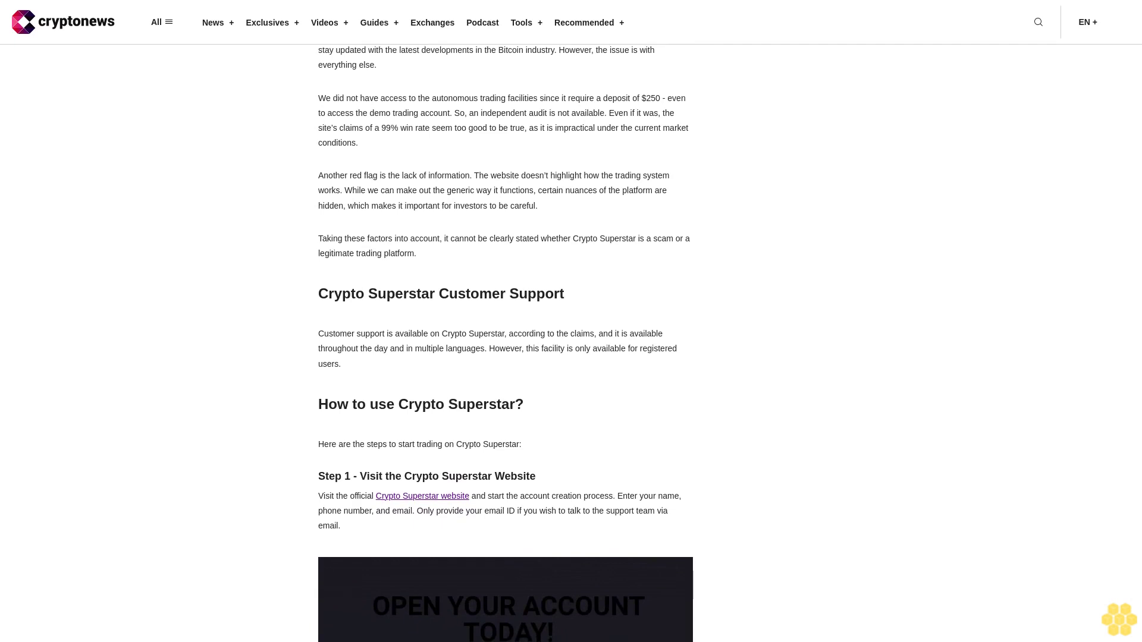
{"action": "scroll", "coordinate": [503, 339], "scroll_direction": "down", "scroll_amount": 1}
{"action": "scroll", "coordinate": [503, 339], "scroll_direction": "down", "scroll_amount": 1}
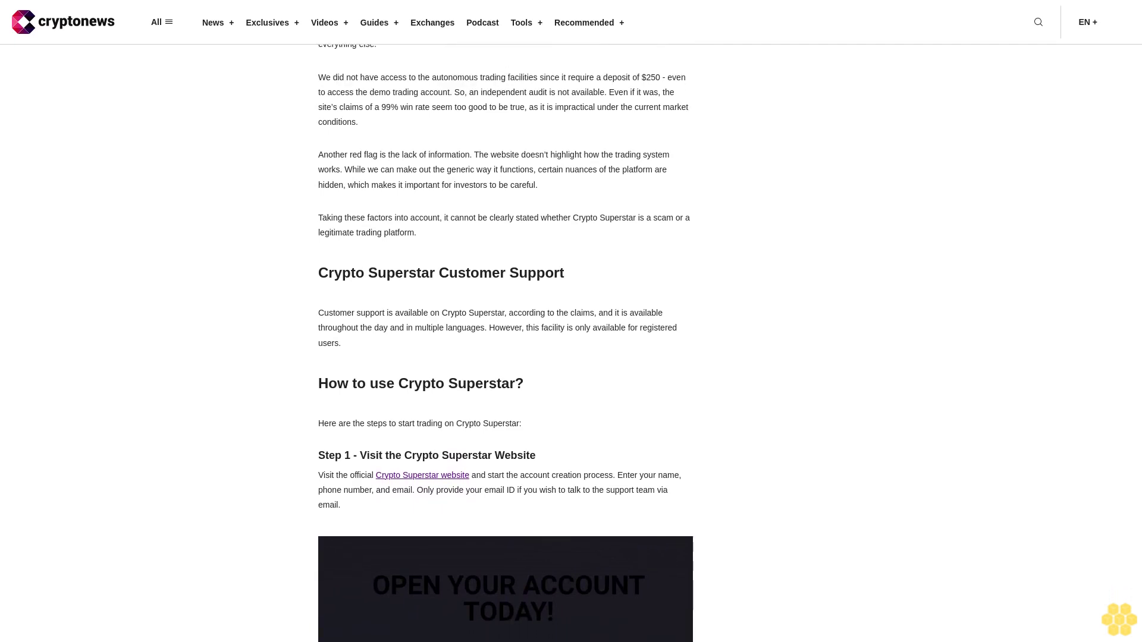
{"action": "scroll", "coordinate": [504, 339], "scroll_direction": "down", "scroll_amount": 1}
{"action": "scroll", "coordinate": [503, 338], "scroll_direction": "down", "scroll_amount": 1}
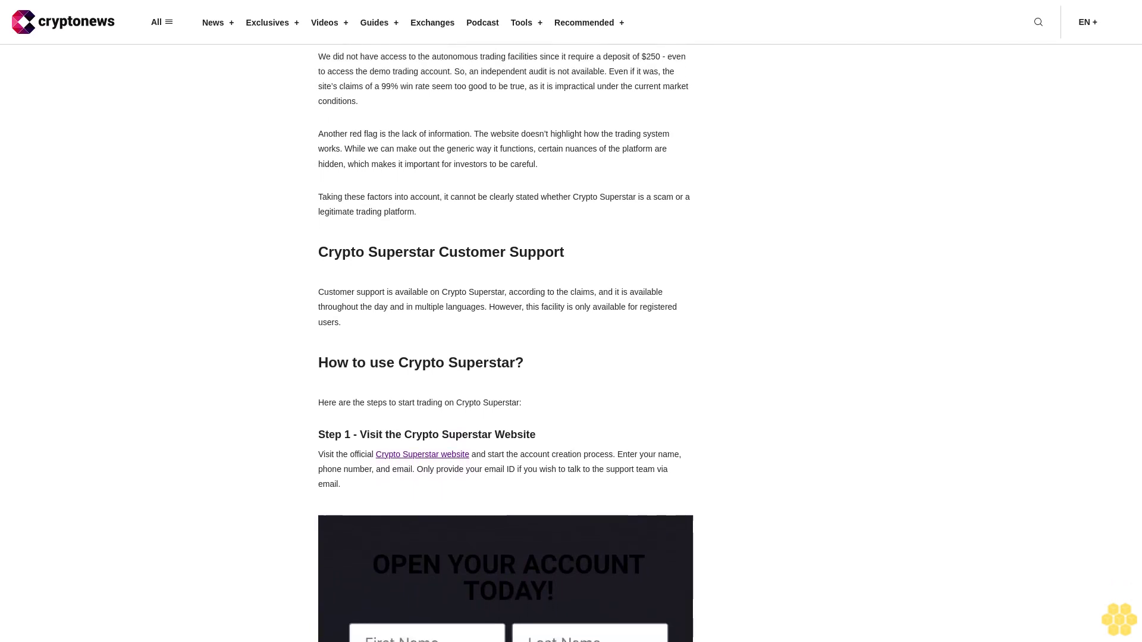
{"action": "scroll", "coordinate": [503, 339], "scroll_direction": "down", "scroll_amount": 1}
{"action": "scroll", "coordinate": [503, 339], "scroll_direction": "down", "scroll_amount": 1}
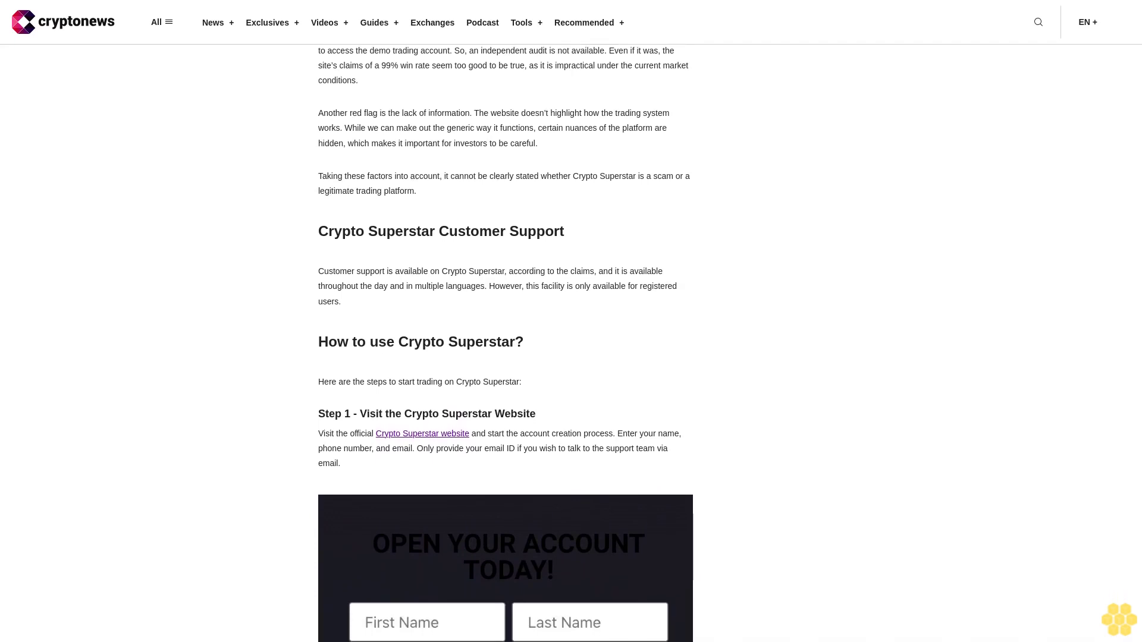
{"action": "scroll", "coordinate": [503, 339], "scroll_direction": "down", "scroll_amount": 1}
{"action": "scroll", "coordinate": [503, 340], "scroll_direction": "down", "scroll_amount": 1}
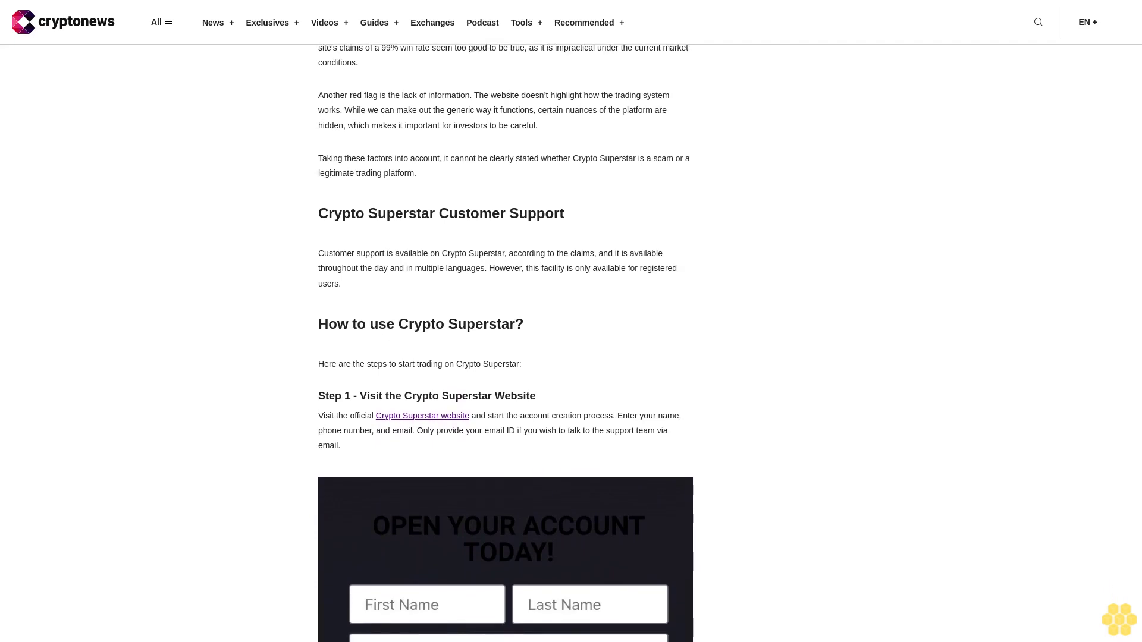
{"action": "scroll", "coordinate": [504, 339], "scroll_direction": "down", "scroll_amount": 1}
{"action": "scroll", "coordinate": [504, 339], "scroll_direction": "down", "scroll_amount": 1}
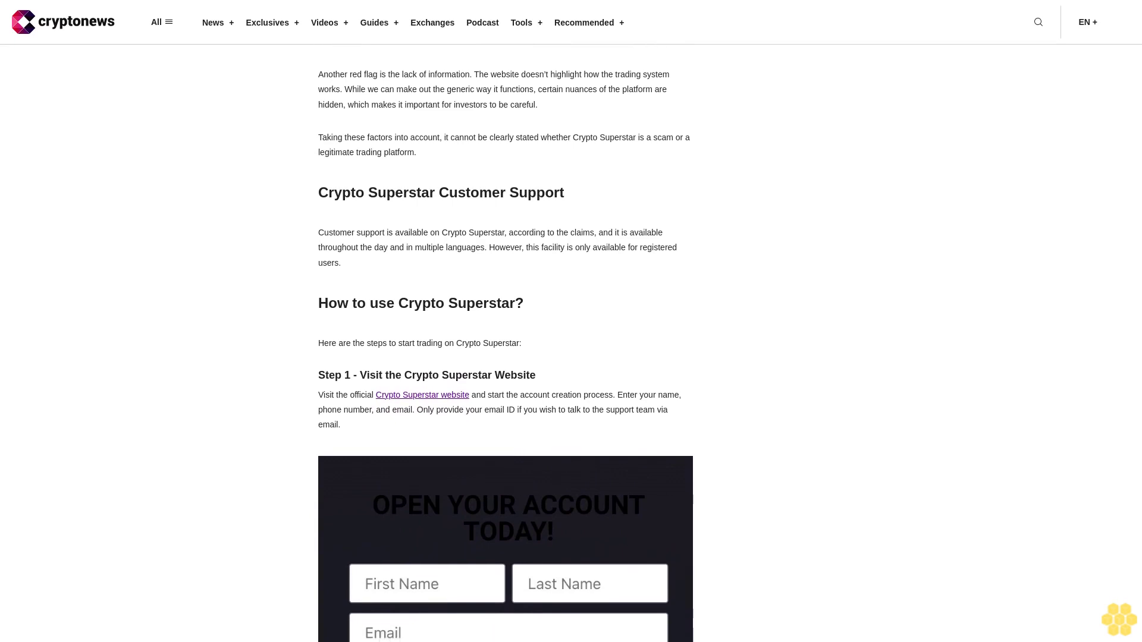
{"action": "scroll", "coordinate": [504, 339], "scroll_direction": "down", "scroll_amount": 1}
{"action": "scroll", "coordinate": [504, 340], "scroll_direction": "down", "scroll_amount": 1}
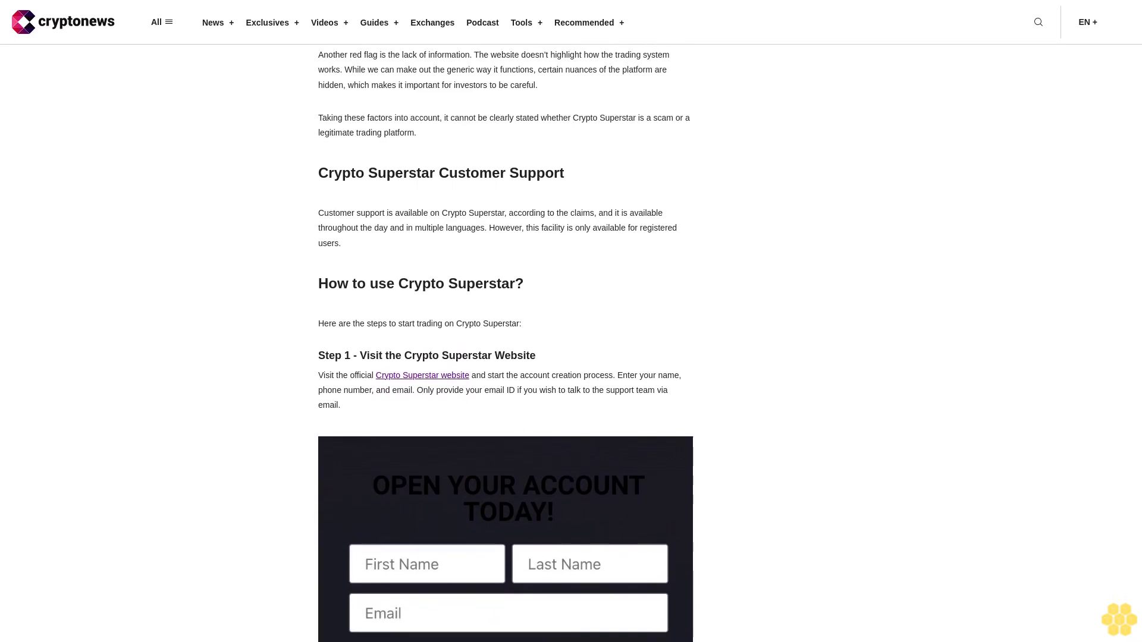
{"action": "scroll", "coordinate": [503, 340], "scroll_direction": "down", "scroll_amount": 1}
{"action": "scroll", "coordinate": [503, 339], "scroll_direction": "down", "scroll_amount": 1}
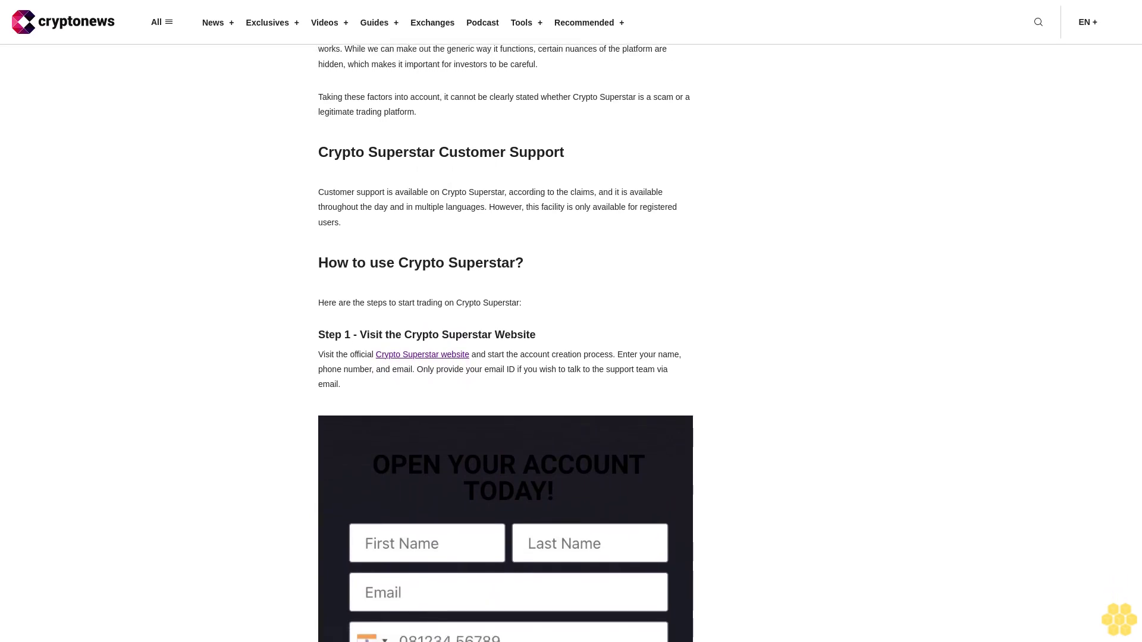
{"action": "scroll", "coordinate": [503, 339], "scroll_direction": "down", "scroll_amount": 1}
{"action": "scroll", "coordinate": [503, 339], "scroll_direction": "down", "scroll_amount": 1}
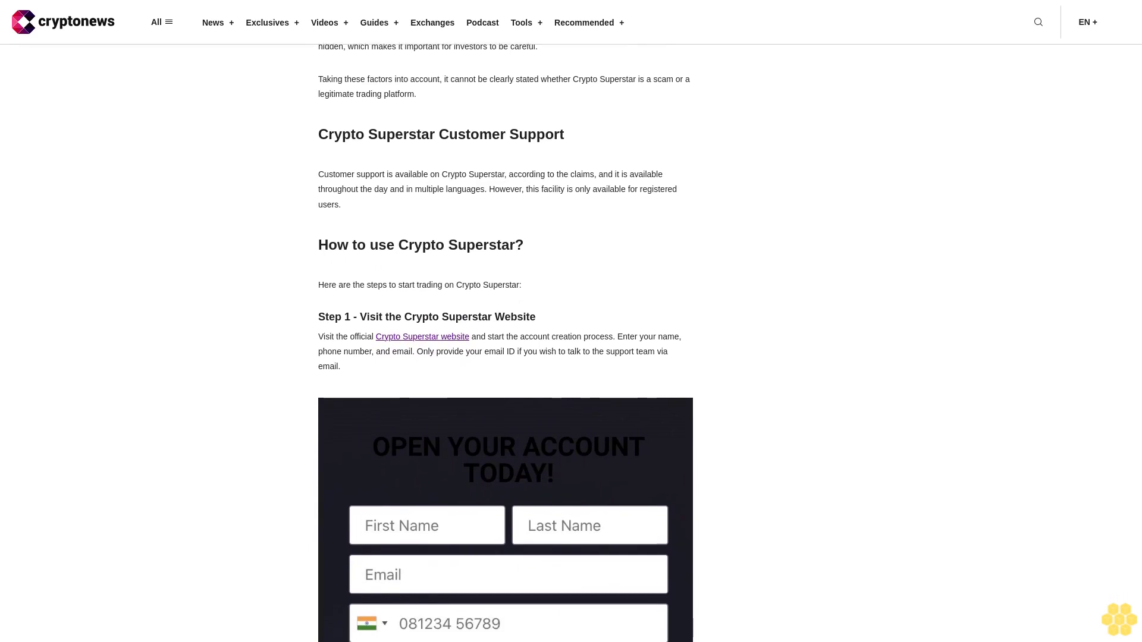
{"action": "scroll", "coordinate": [503, 340], "scroll_direction": "down", "scroll_amount": 1}
{"action": "scroll", "coordinate": [504, 339], "scroll_direction": "down", "scroll_amount": 1}
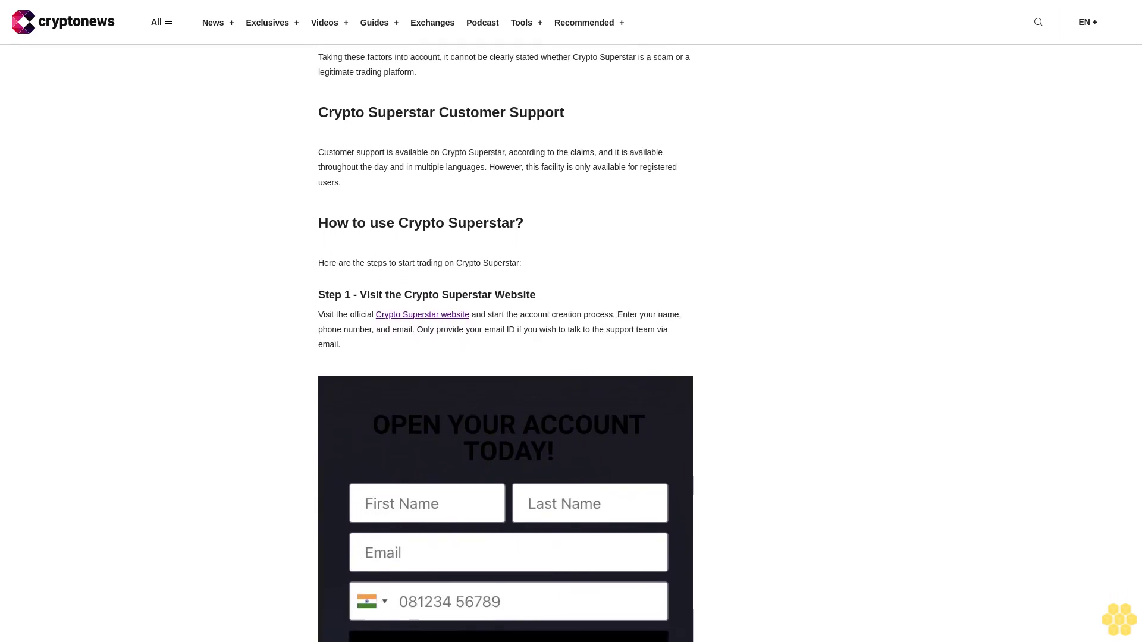
{"action": "scroll", "coordinate": [504, 339], "scroll_direction": "down", "scroll_amount": 1}
{"action": "scroll", "coordinate": [503, 340], "scroll_direction": "down", "scroll_amount": 1}
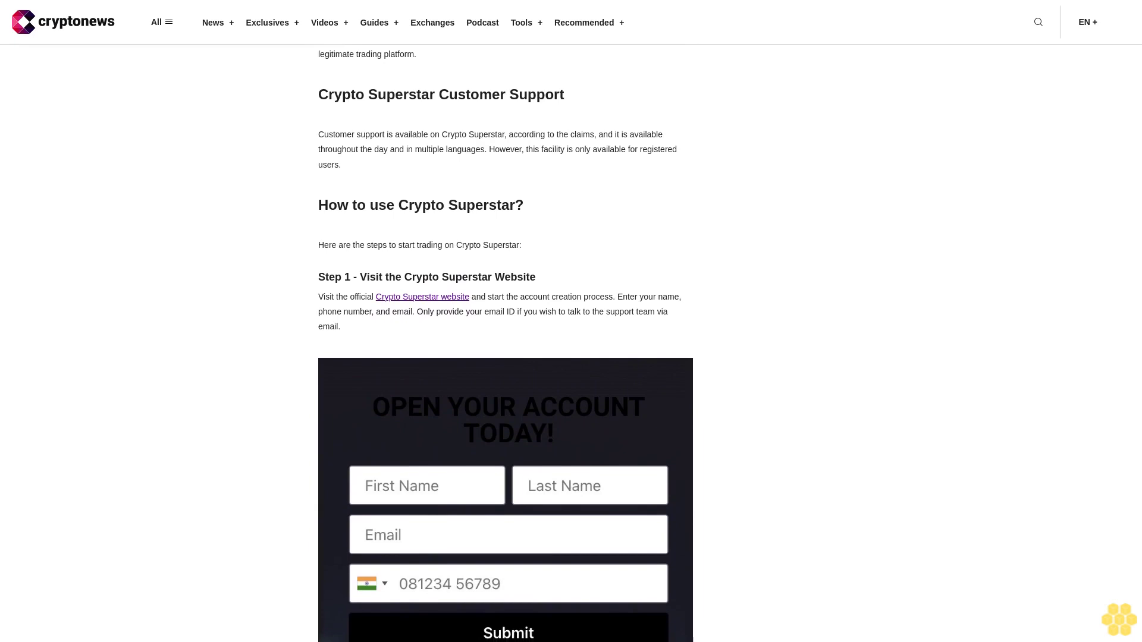
{"action": "scroll", "coordinate": [503, 338], "scroll_direction": "down", "scroll_amount": 1}
{"action": "scroll", "coordinate": [503, 339], "scroll_direction": "down", "scroll_amount": 1}
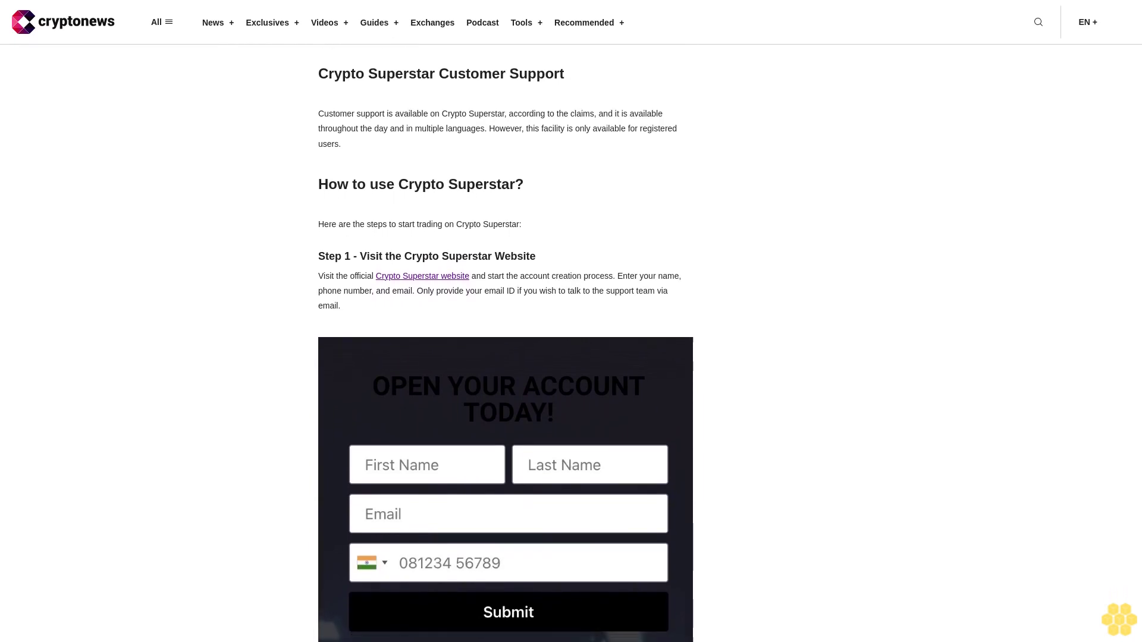
{"action": "scroll", "coordinate": [504, 339], "scroll_direction": "down", "scroll_amount": 1}
{"action": "scroll", "coordinate": [503, 339], "scroll_direction": "down", "scroll_amount": 1}
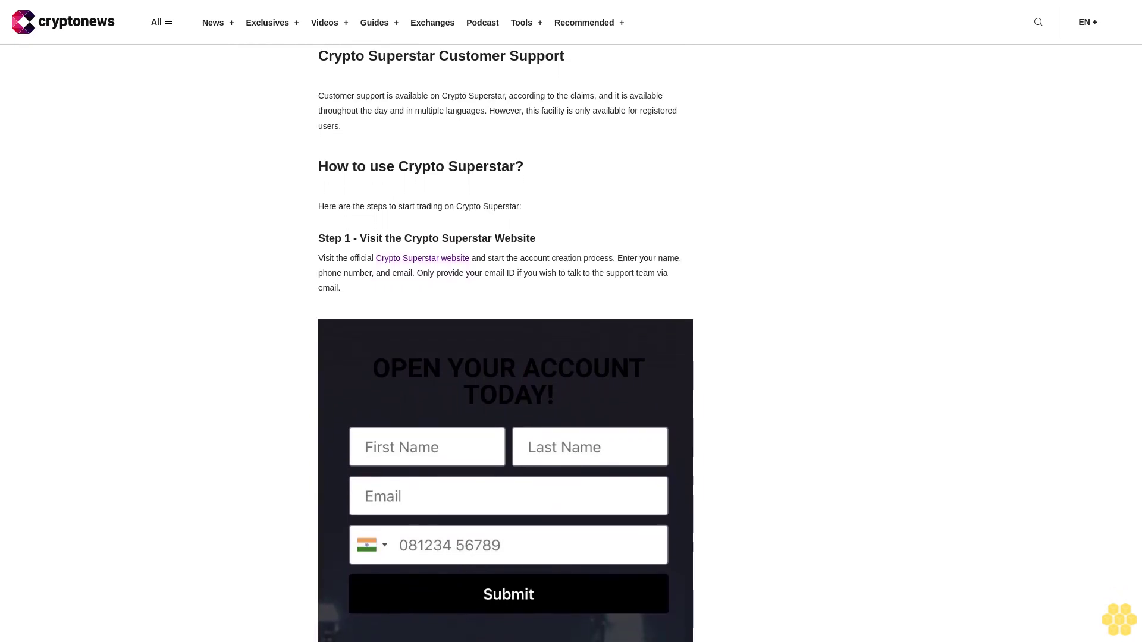
{"action": "scroll", "coordinate": [503, 339], "scroll_direction": "down", "scroll_amount": 1}
{"action": "scroll", "coordinate": [503, 339], "scroll_direction": "down", "scroll_amount": 1}
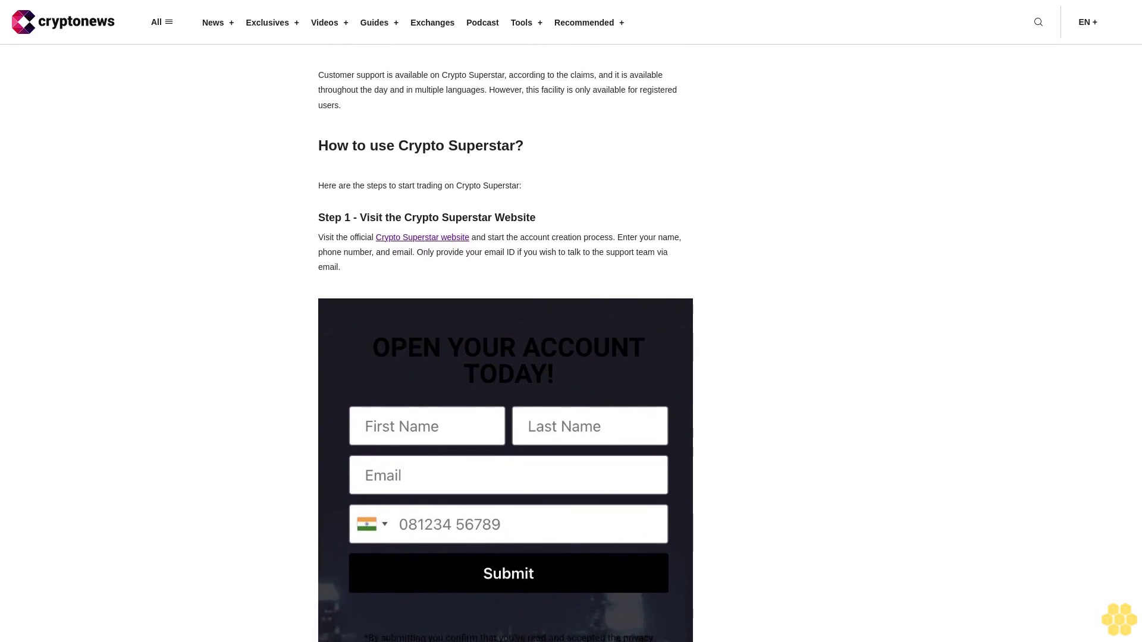
{"action": "scroll", "coordinate": [503, 340], "scroll_direction": "down", "scroll_amount": 1}
{"action": "scroll", "coordinate": [504, 340], "scroll_direction": "down", "scroll_amount": 1}
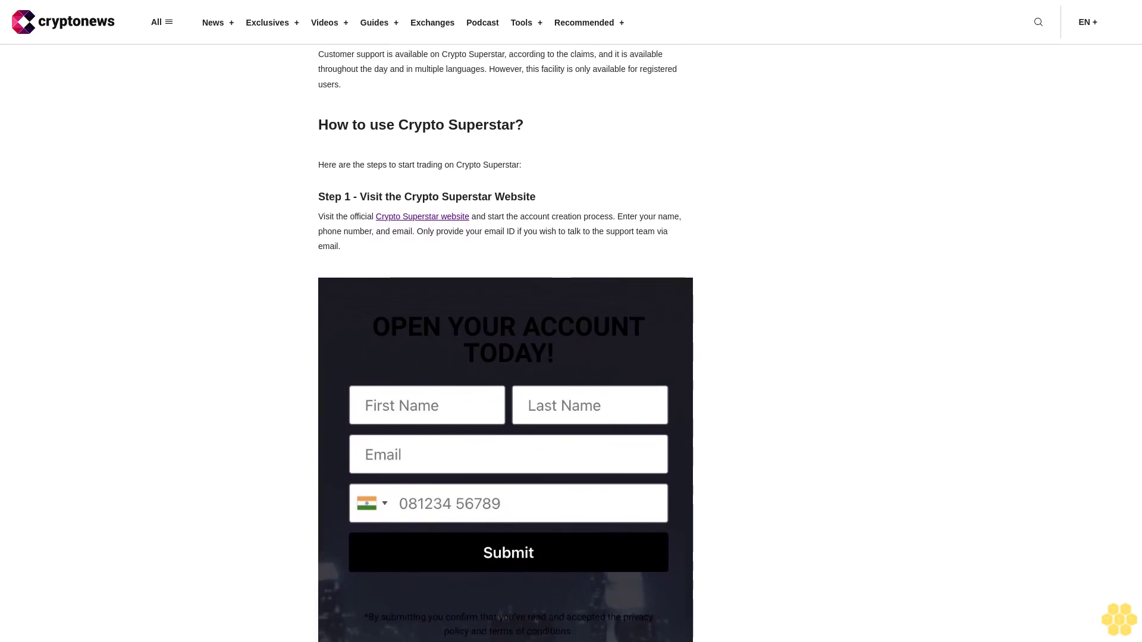
{"action": "scroll", "coordinate": [503, 339], "scroll_direction": "down", "scroll_amount": 1}
{"action": "scroll", "coordinate": [503, 339], "scroll_direction": "down", "scroll_amount": 1}
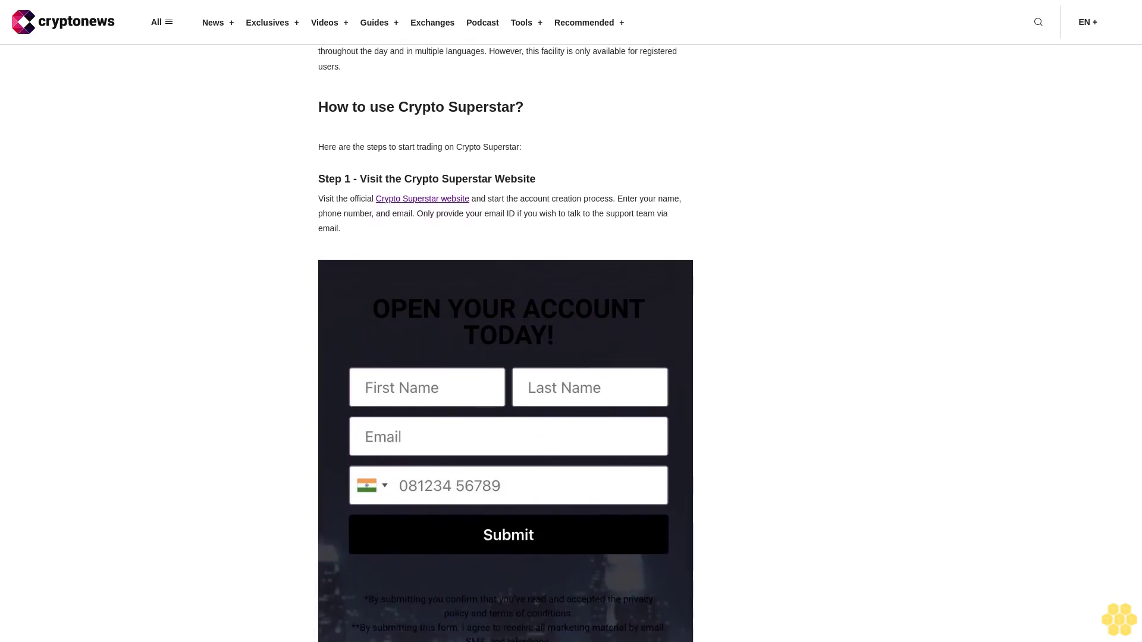
{"action": "scroll", "coordinate": [503, 339], "scroll_direction": "down", "scroll_amount": 1}
{"action": "scroll", "coordinate": [504, 339], "scroll_direction": "down", "scroll_amount": 1}
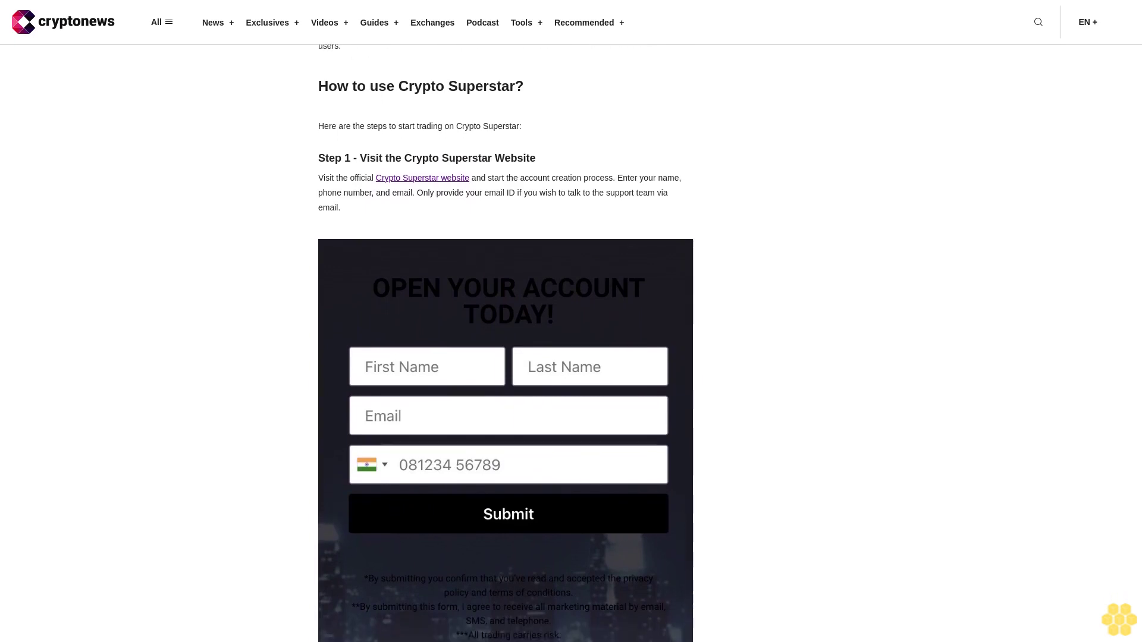
{"action": "scroll", "coordinate": [503, 339], "scroll_direction": "down", "scroll_amount": 1}
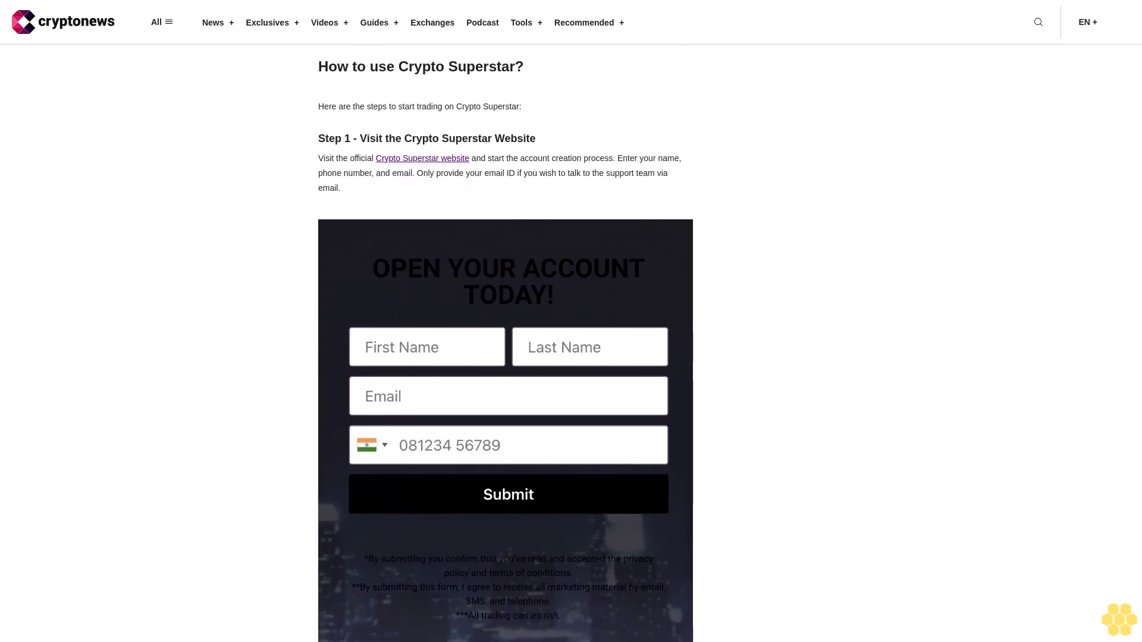
{"action": "scroll", "coordinate": [503, 339], "scroll_direction": "down", "scroll_amount": 1}
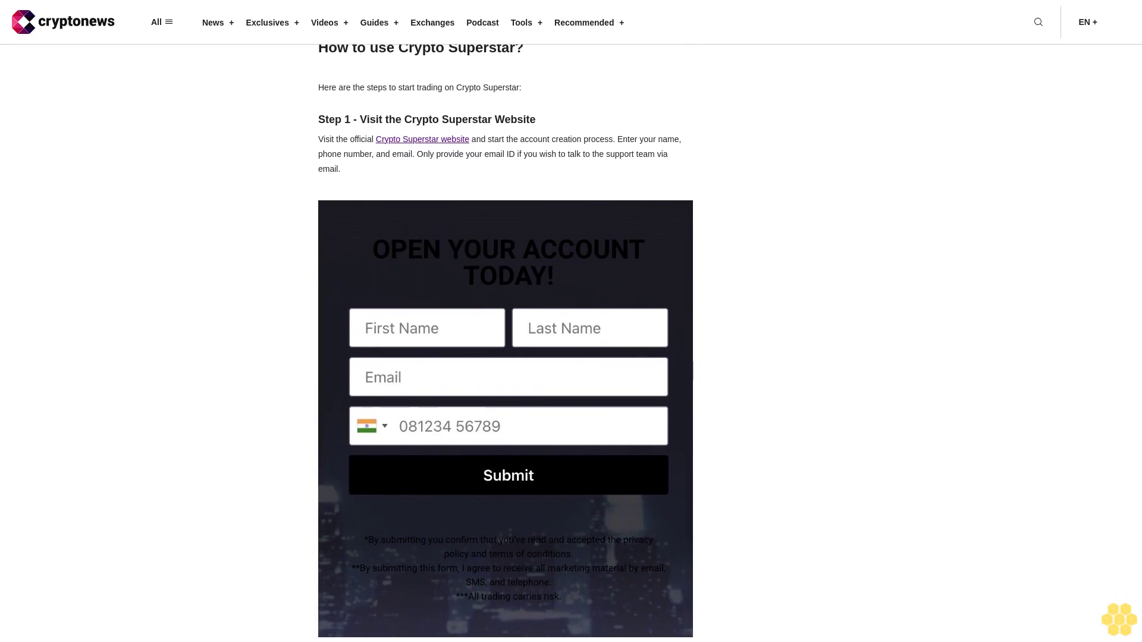
{"action": "scroll", "coordinate": [504, 339], "scroll_direction": "down", "scroll_amount": 1}
{"action": "scroll", "coordinate": [503, 339], "scroll_direction": "down", "scroll_amount": 1}
{"action": "scroll", "coordinate": [504, 339], "scroll_direction": "down", "scroll_amount": 1}
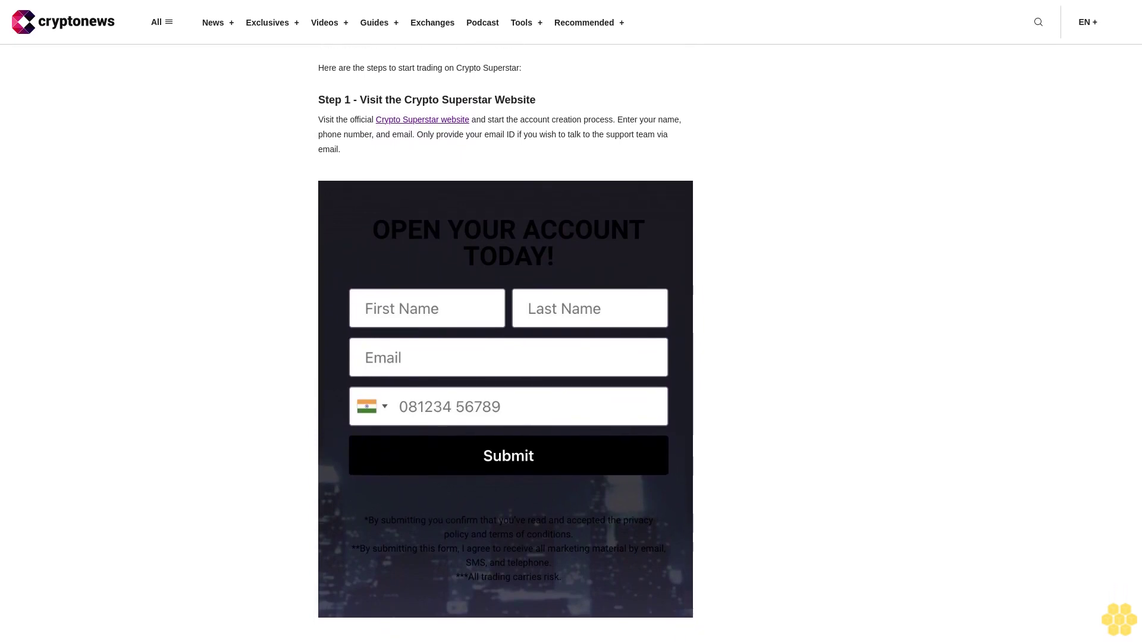
{"action": "scroll", "coordinate": [504, 339], "scroll_direction": "down", "scroll_amount": 1}
{"action": "scroll", "coordinate": [504, 339], "scroll_direction": "down", "scroll_amount": 1}
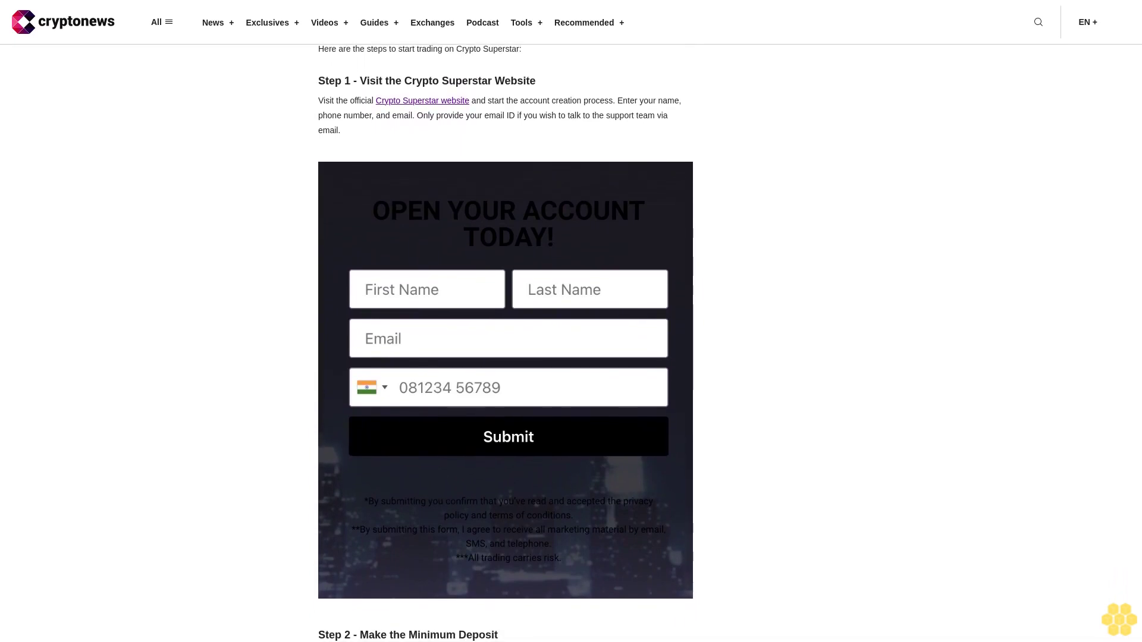
{"action": "scroll", "coordinate": [503, 340], "scroll_direction": "down", "scroll_amount": 1}
{"action": "scroll", "coordinate": [503, 339], "scroll_direction": "down", "scroll_amount": 1}
{"action": "scroll", "coordinate": [504, 339], "scroll_direction": "down", "scroll_amount": 1}
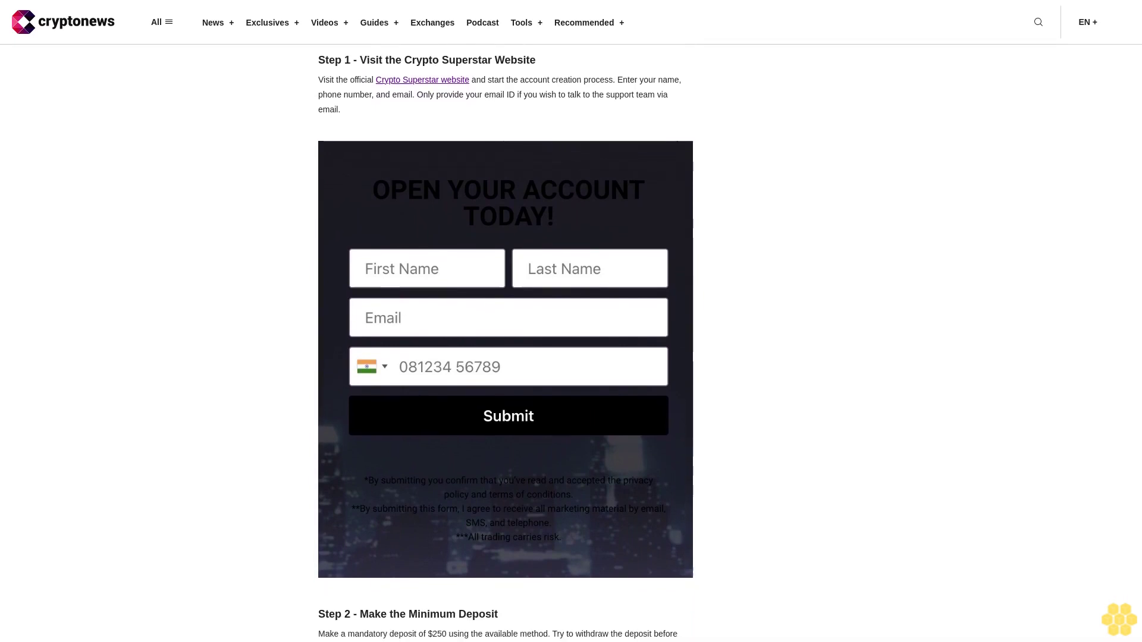
{"action": "scroll", "coordinate": [503, 339], "scroll_direction": "down", "scroll_amount": 1}
{"action": "scroll", "coordinate": [503, 339], "scroll_direction": "down", "scroll_amount": 1}
{"action": "scroll", "coordinate": [503, 339], "scroll_direction": "down", "scroll_amount": 1}
{"action": "scroll", "coordinate": [503, 339], "scroll_direction": "down", "scroll_amount": 1}
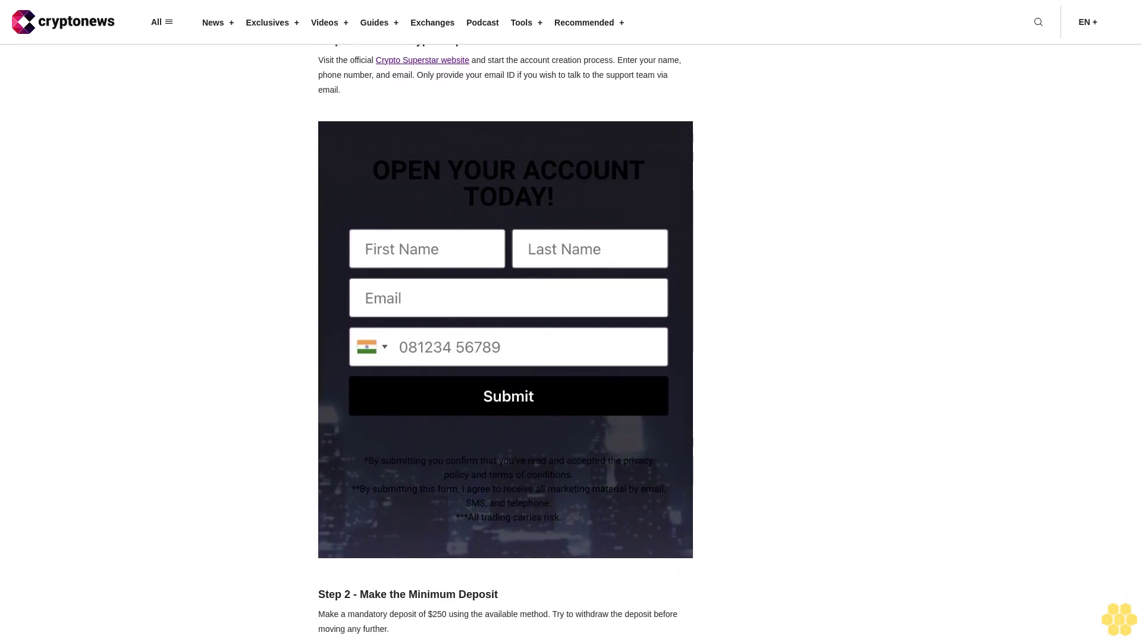
{"action": "scroll", "coordinate": [503, 339], "scroll_direction": "down", "scroll_amount": 1}
{"action": "scroll", "coordinate": [503, 340], "scroll_direction": "down", "scroll_amount": 1}
{"action": "scroll", "coordinate": [503, 339], "scroll_direction": "down", "scroll_amount": 1}
{"action": "scroll", "coordinate": [503, 339], "scroll_direction": "down", "scroll_amount": 1}
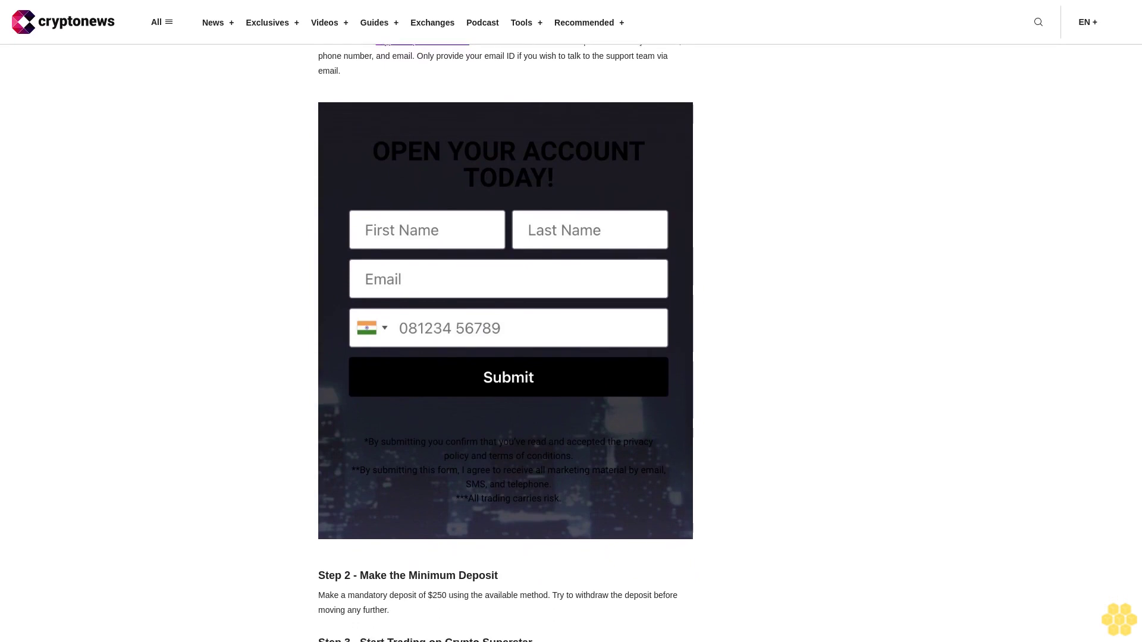
{"action": "scroll", "coordinate": [503, 339], "scroll_direction": "down", "scroll_amount": 1}
{"action": "scroll", "coordinate": [503, 339], "scroll_direction": "down", "scroll_amount": 1}
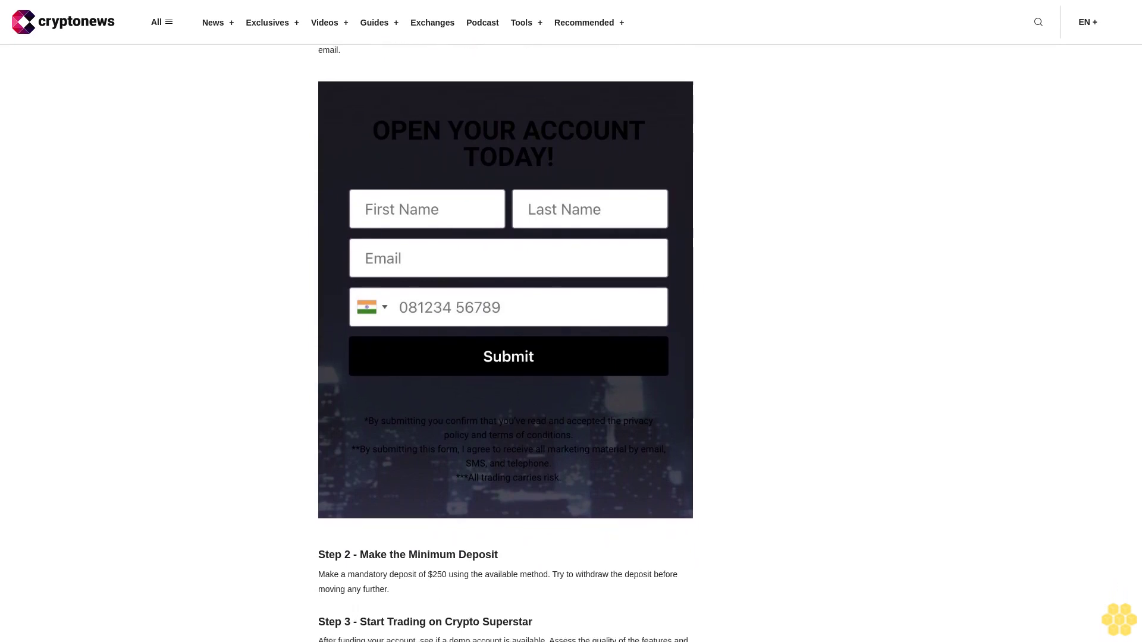
{"action": "scroll", "coordinate": [503, 339], "scroll_direction": "down", "scroll_amount": 1}
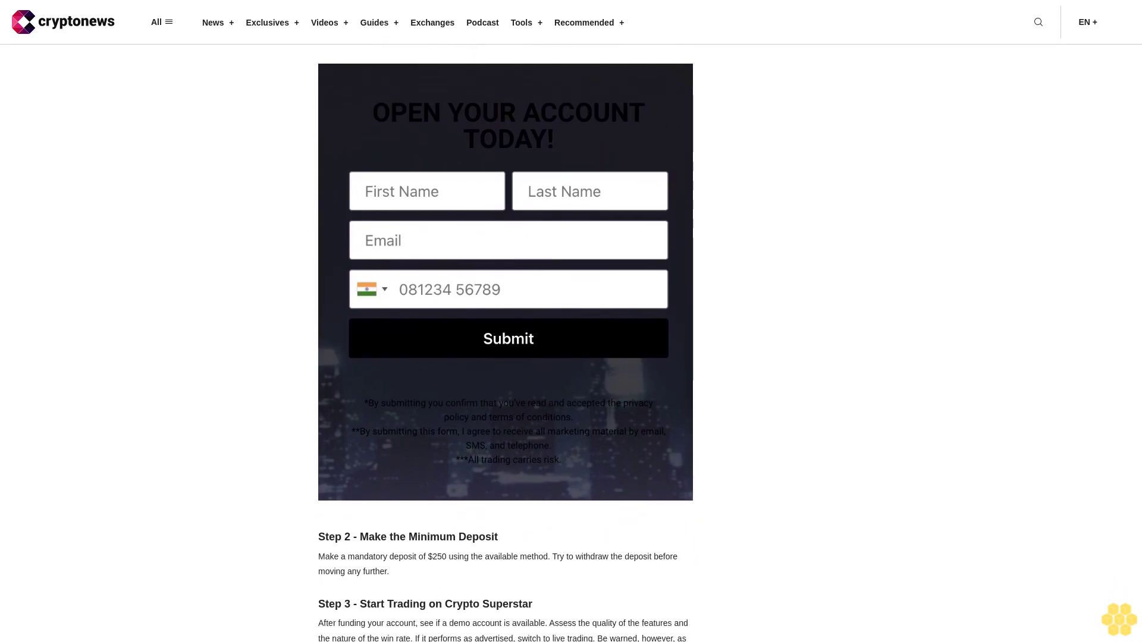
{"action": "scroll", "coordinate": [504, 339], "scroll_direction": "down", "scroll_amount": 1}
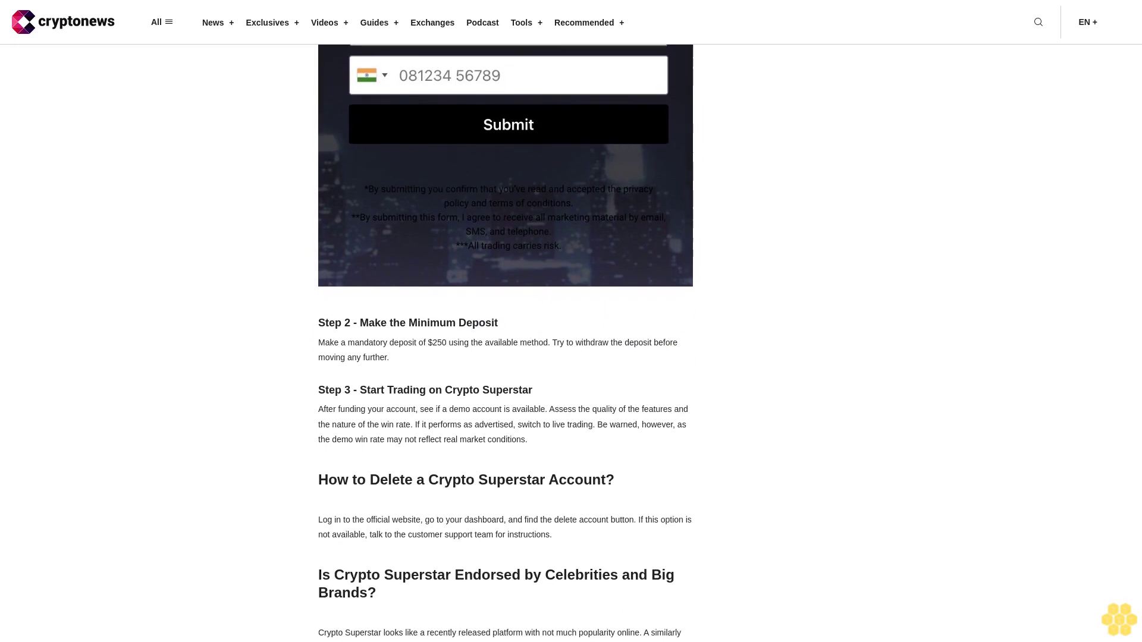
{"action": "scroll", "coordinate": [571, 357], "scroll_direction": "down", "scroll_amount": 1}
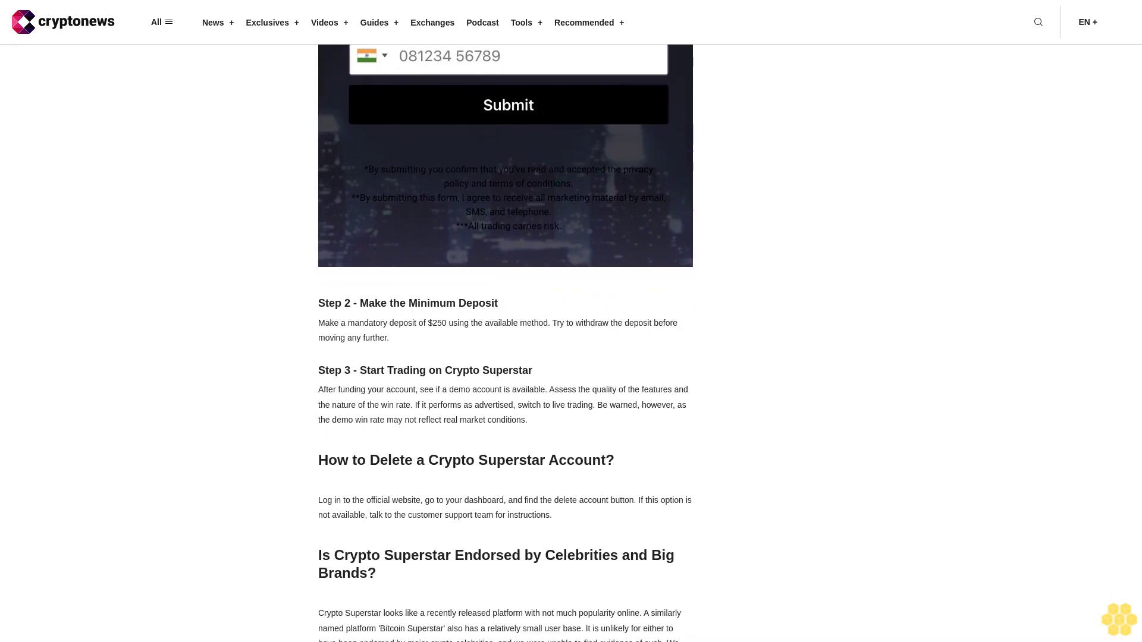